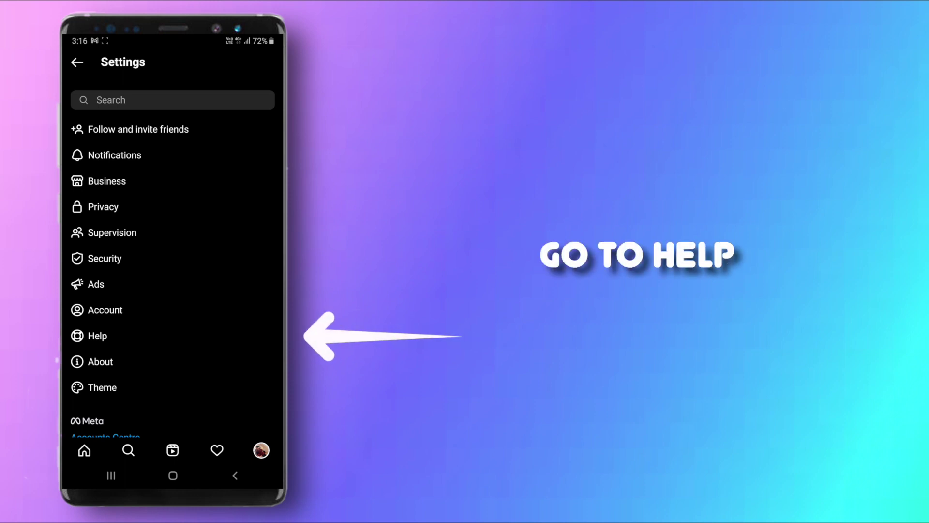
pyautogui.scroll(-1, 173, 257)
# Disable the Shake phone to report option from the Help section's Report a problem sheet.
pyautogui.click(98, 310)
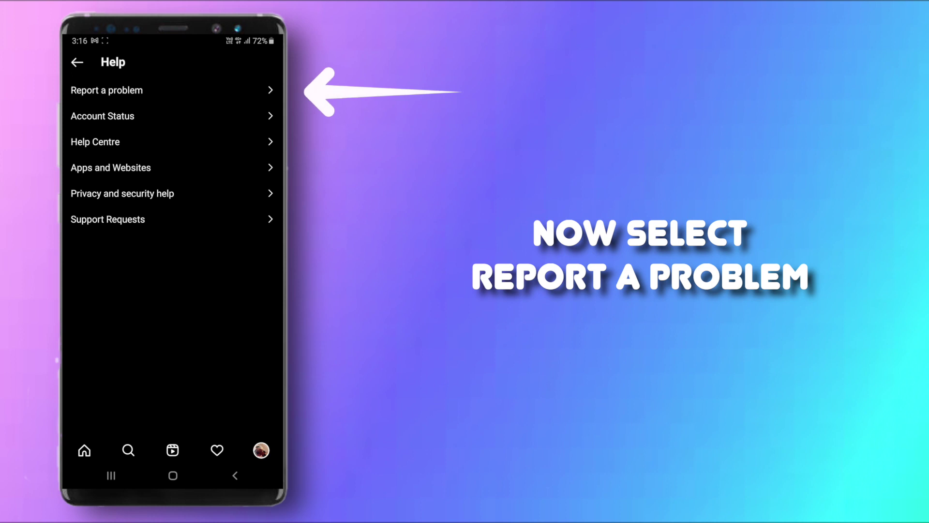
pyautogui.click(107, 91)
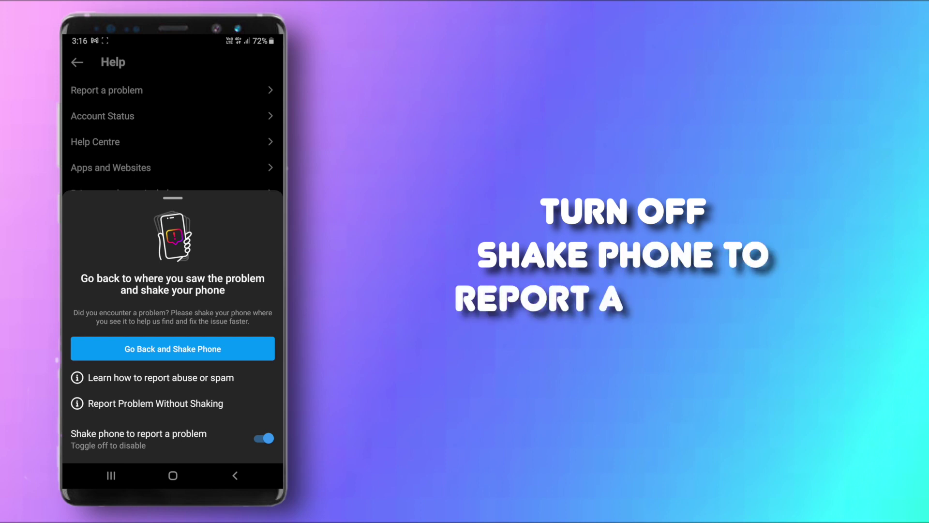
pyautogui.click(264, 438)
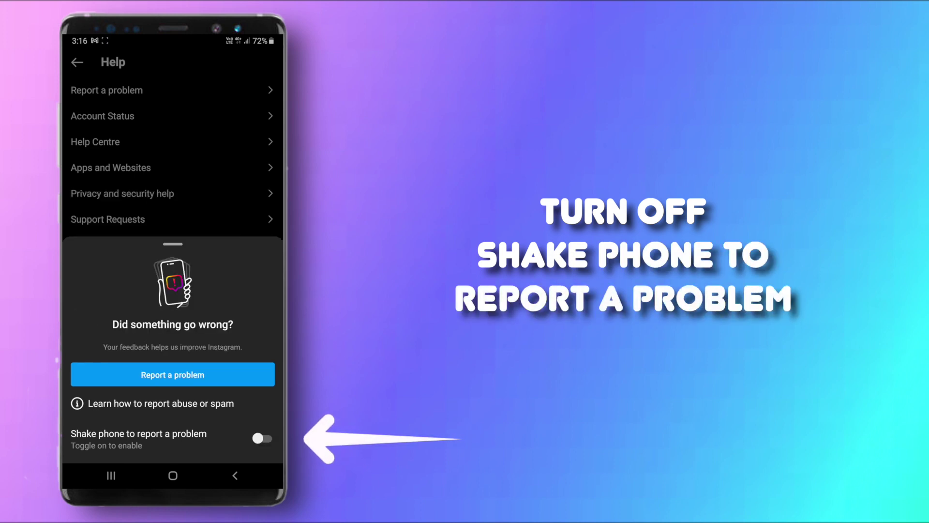
pyautogui.click(234, 475)
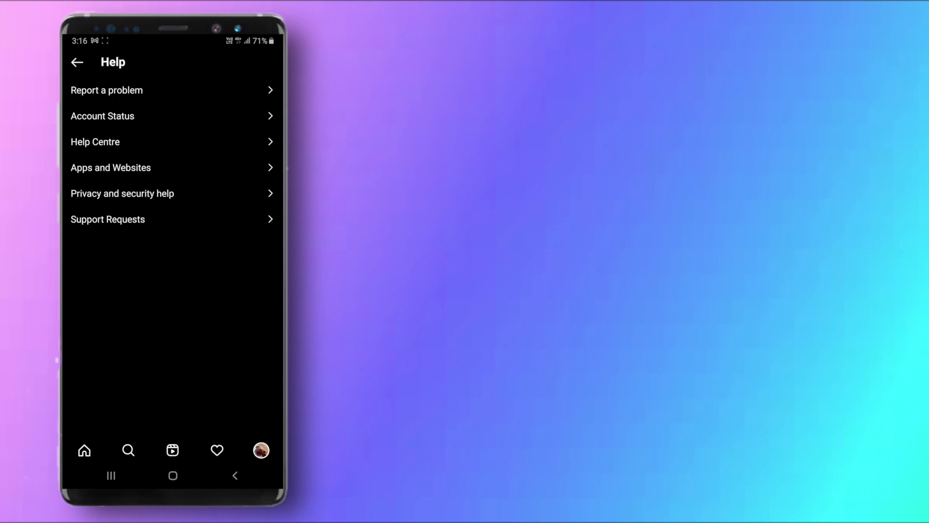
# Start a new problem report from Help > Report a problem.
pyautogui.click(107, 91)
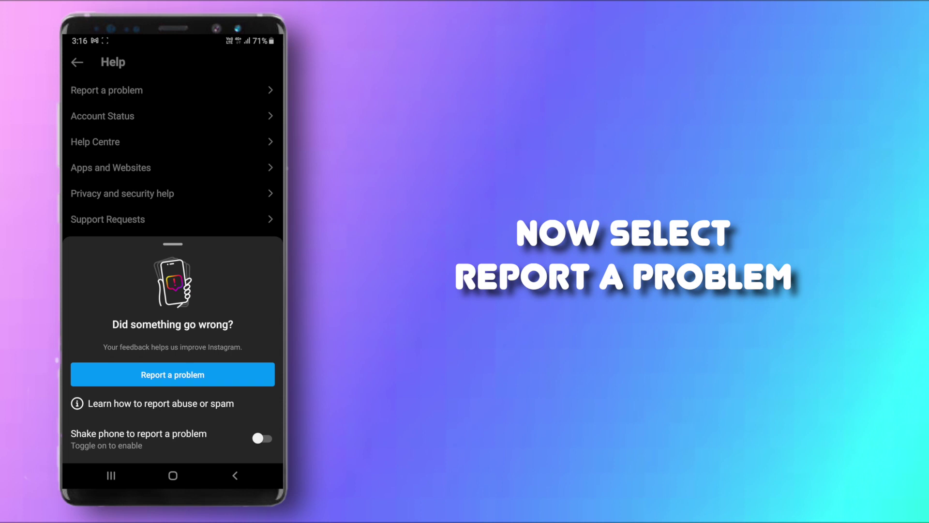
pyautogui.click(172, 375)
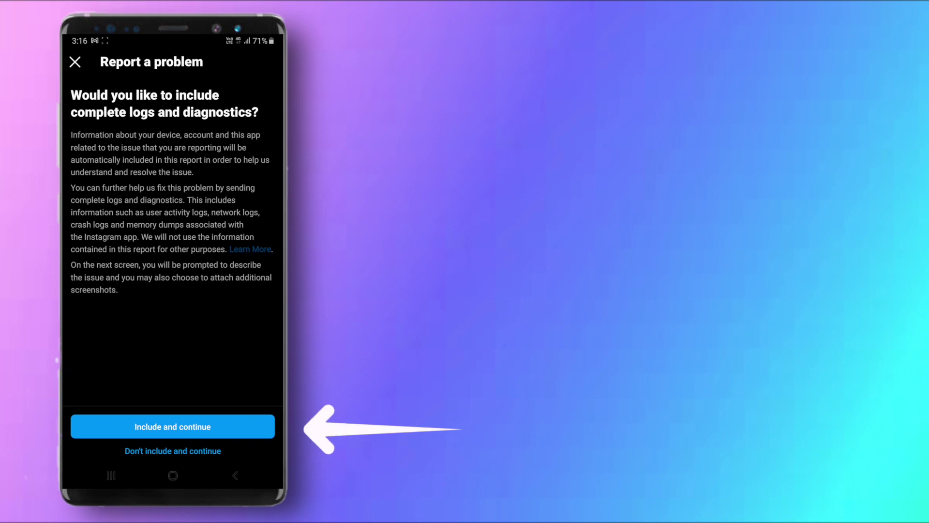
# Include complete logs, describe the missing Notes feature and send the report.
pyautogui.click(172, 426)
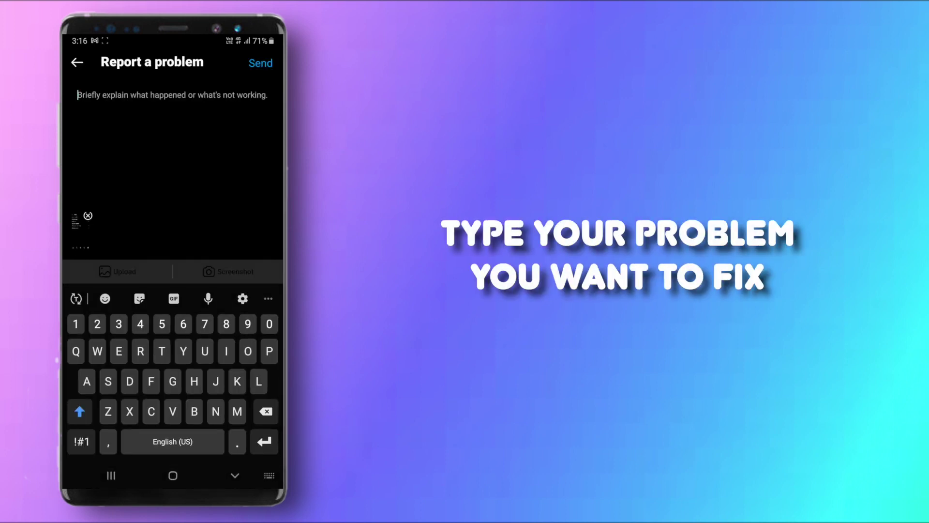
pyautogui.write('Hello I cannot see the nites feature on Instagram')
pyautogui.write('ase help me get back this feature as so')
pyautogui.press('BackSpace')
pyautogui.write('as ')
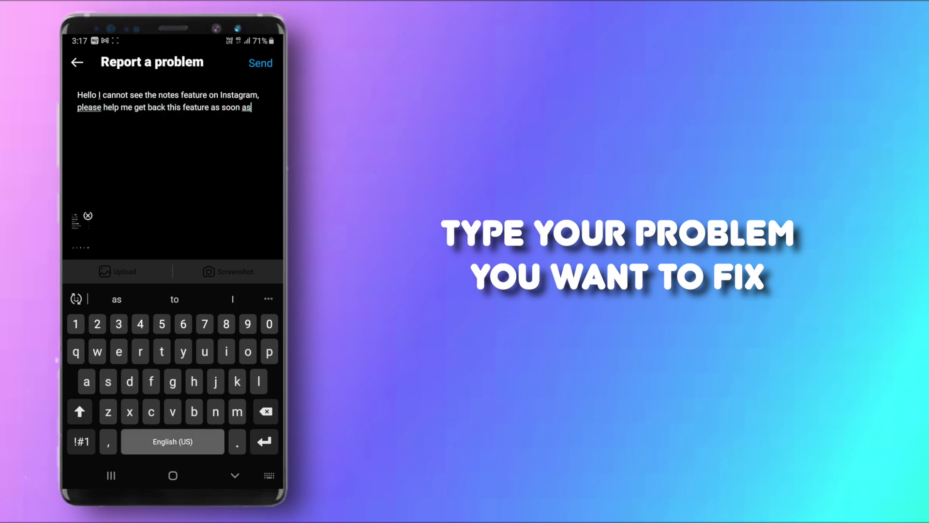
pyautogui.write('possible, thank')
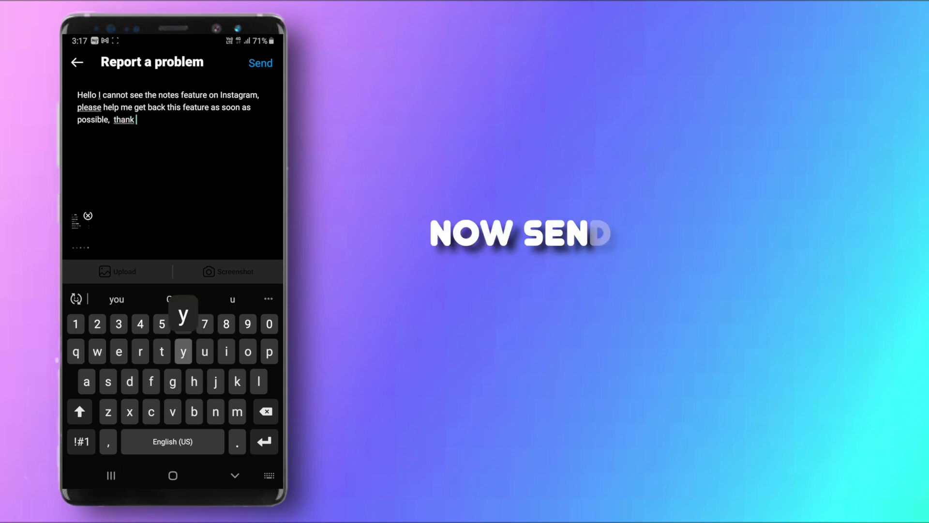
pyautogui.write(' you insta')
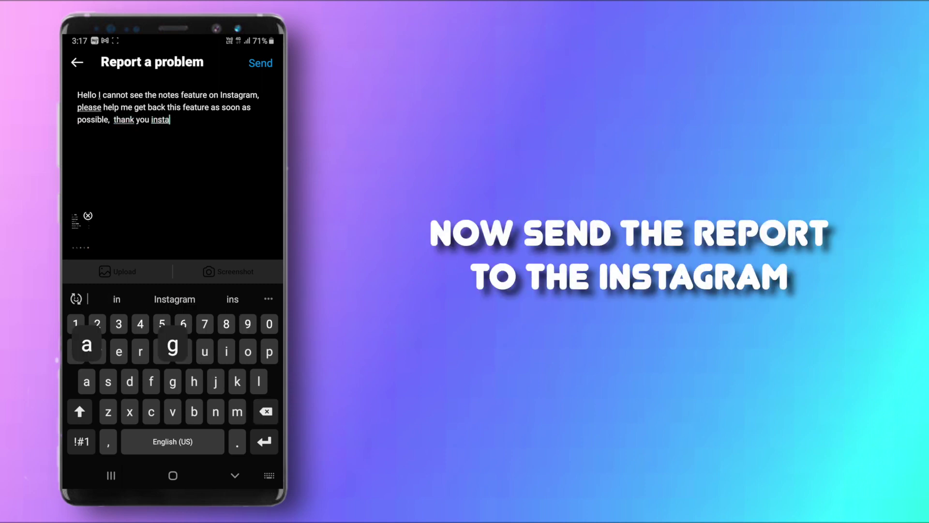
pyautogui.write('gram team.')
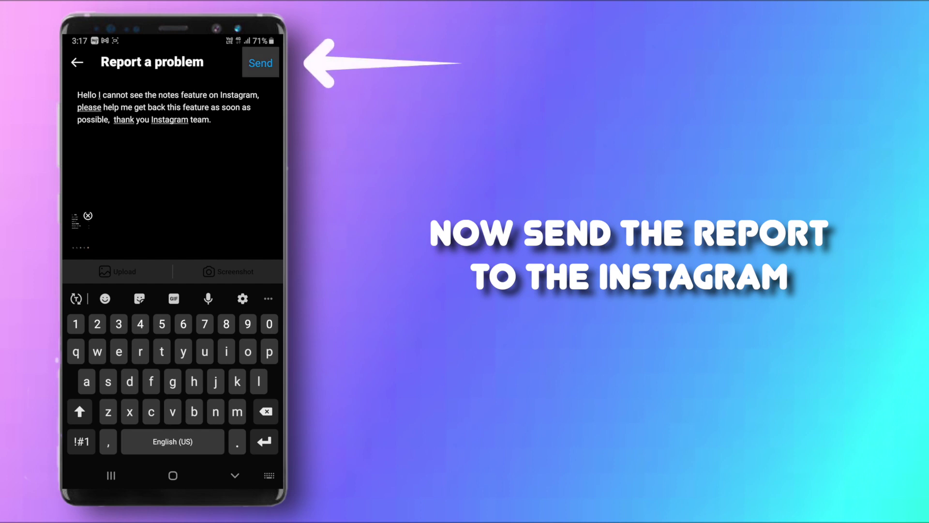
pyautogui.click(261, 63)
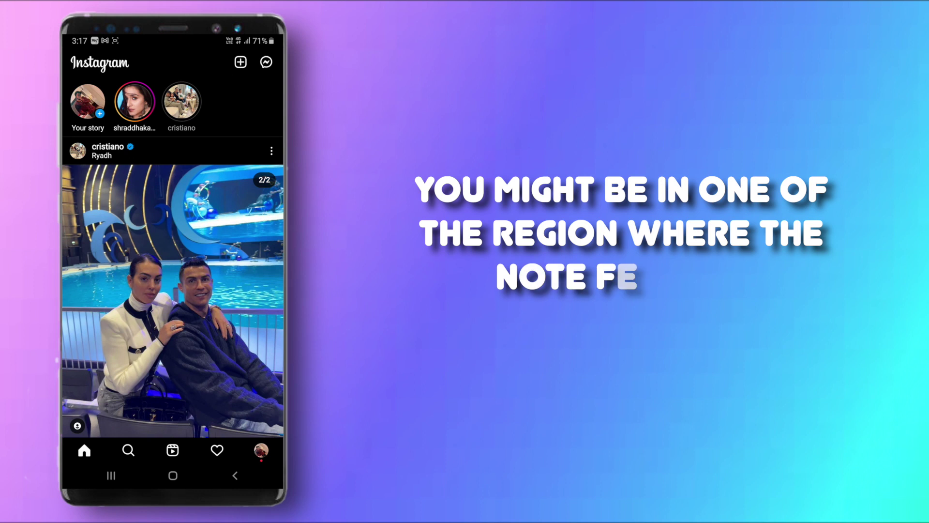
# Leave Instagram for the phone's home screen.
pyautogui.click(173, 475)
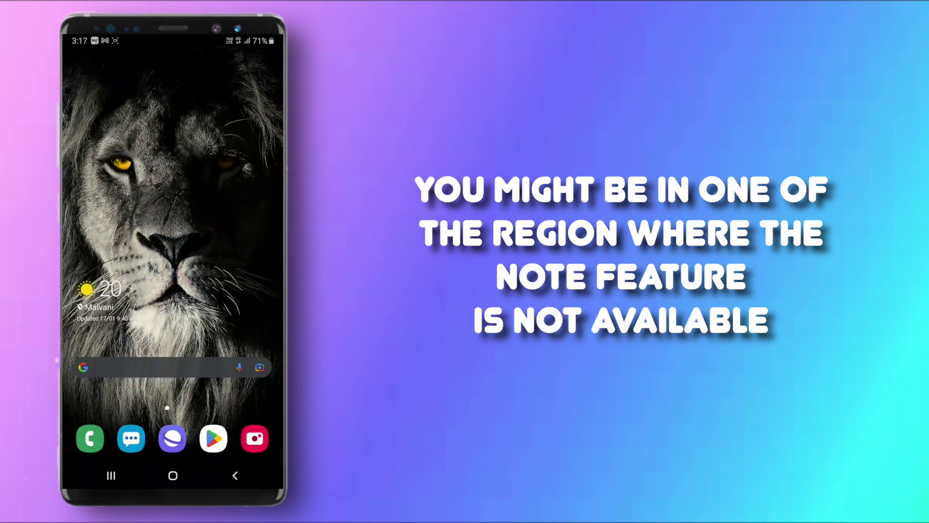